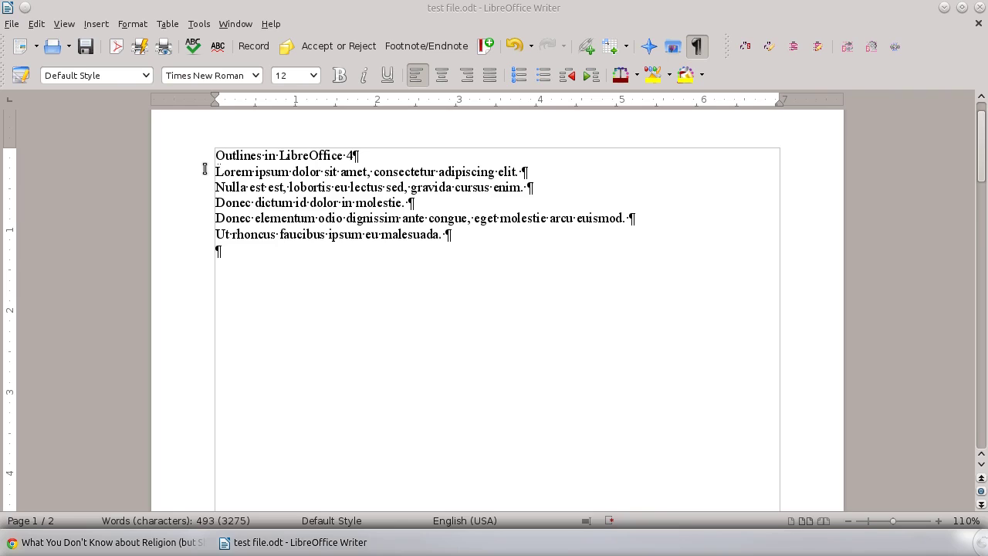
Select the five lorem-ipsum paragraphs from the Lorem line down to the malesuada line.
{"action": "left_click_drag", "start_coordinate": [205, 169], "coordinate": [460, 232]}
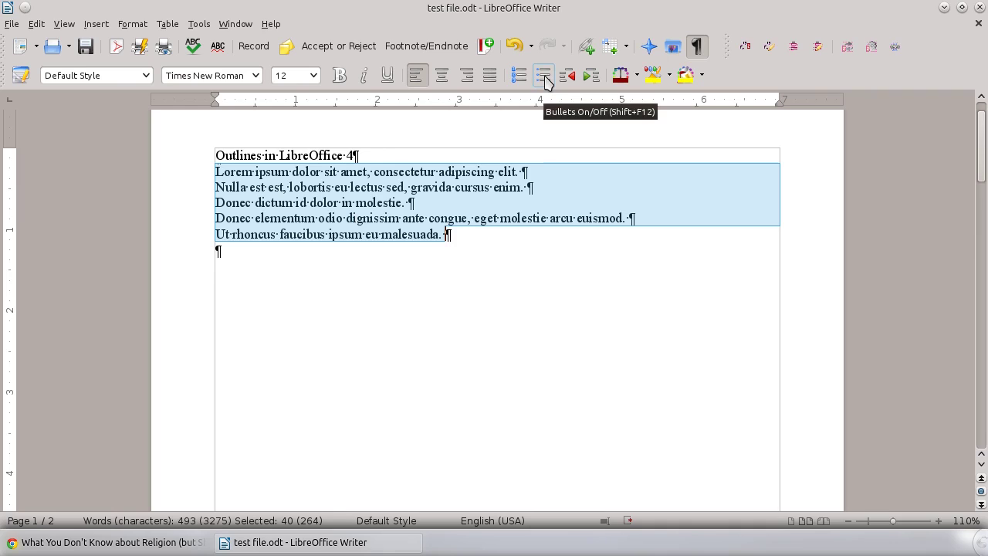
{"action": "right_click", "coordinate": [430, 179]}
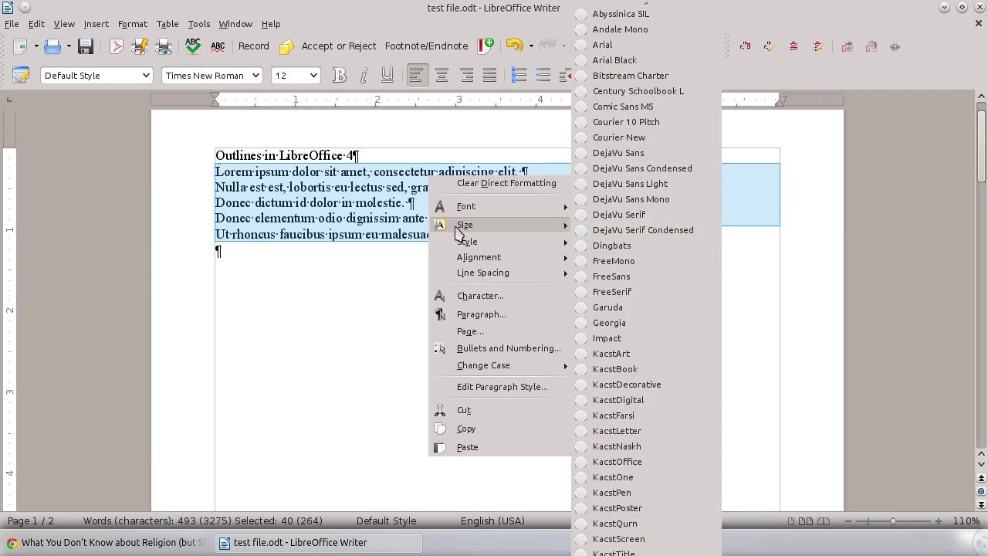
{"action": "left_click", "coordinate": [482, 354]}
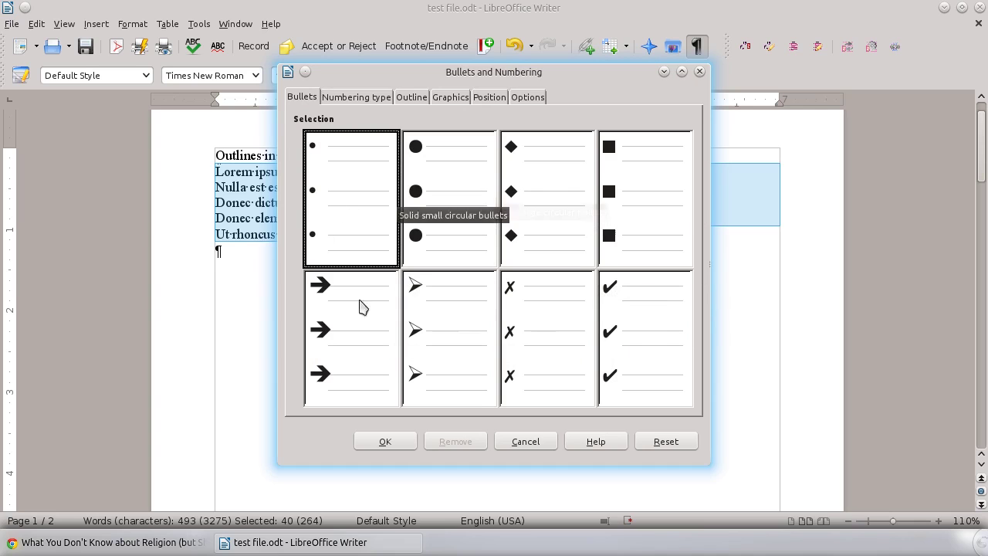
{"action": "left_click", "coordinate": [519, 448]}
{"action": "left_click", "coordinate": [542, 77]}
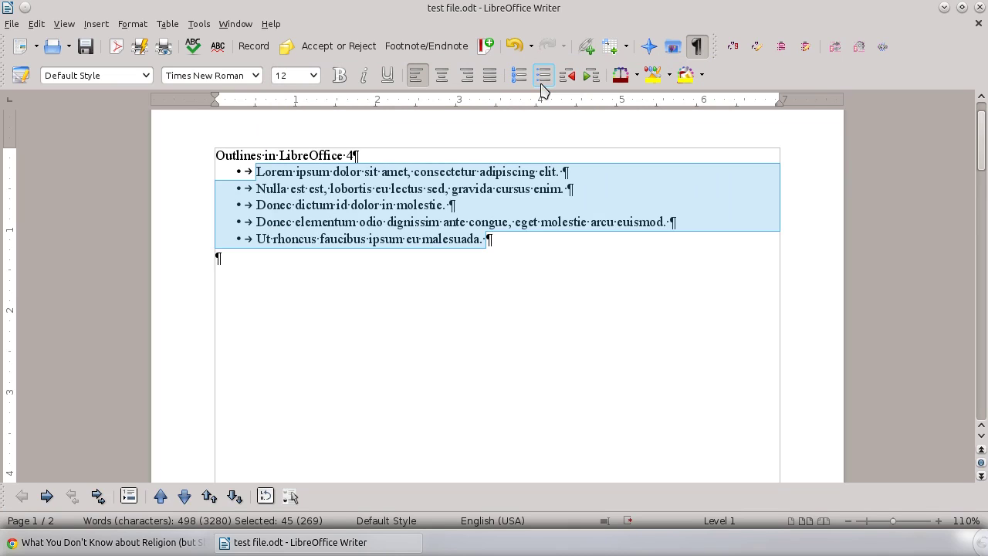
{"action": "left_click", "coordinate": [542, 85]}
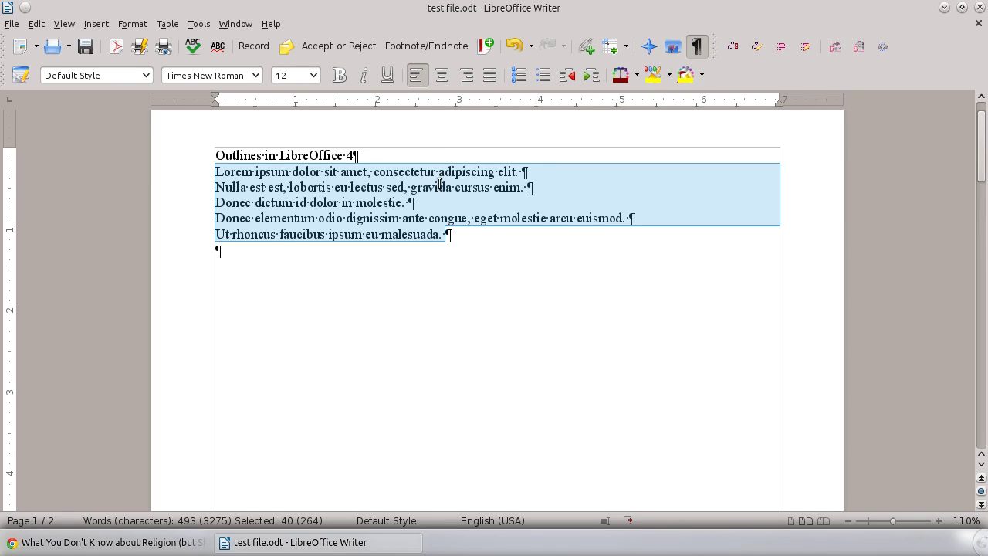
Turn the selected five lines into a 1–5 numbered list with Numbering On/Off.
{"action": "left_click", "coordinate": [521, 87]}
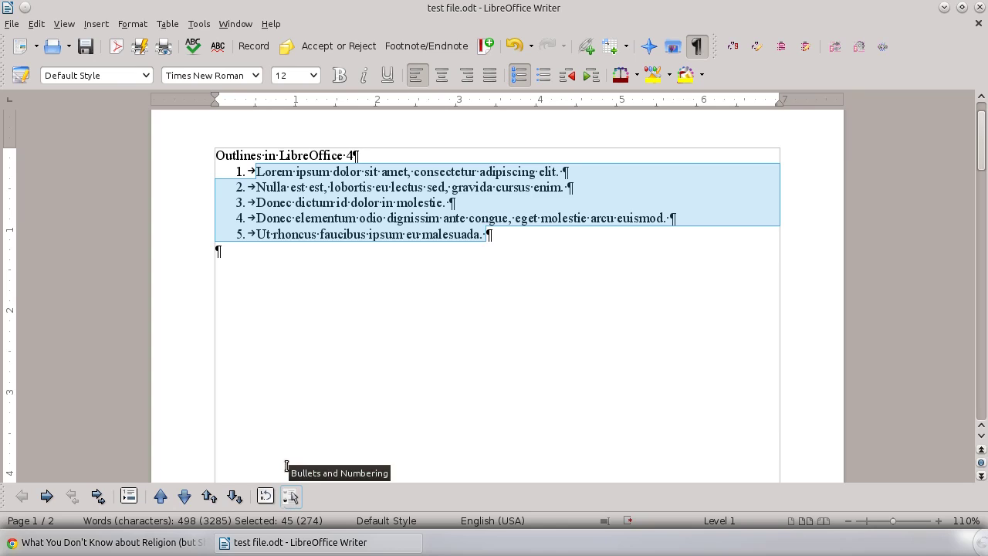
Demote the Nulla and Donec elementum items to level-2 sub-items with Tab.
{"action": "left_click", "coordinate": [260, 187]}
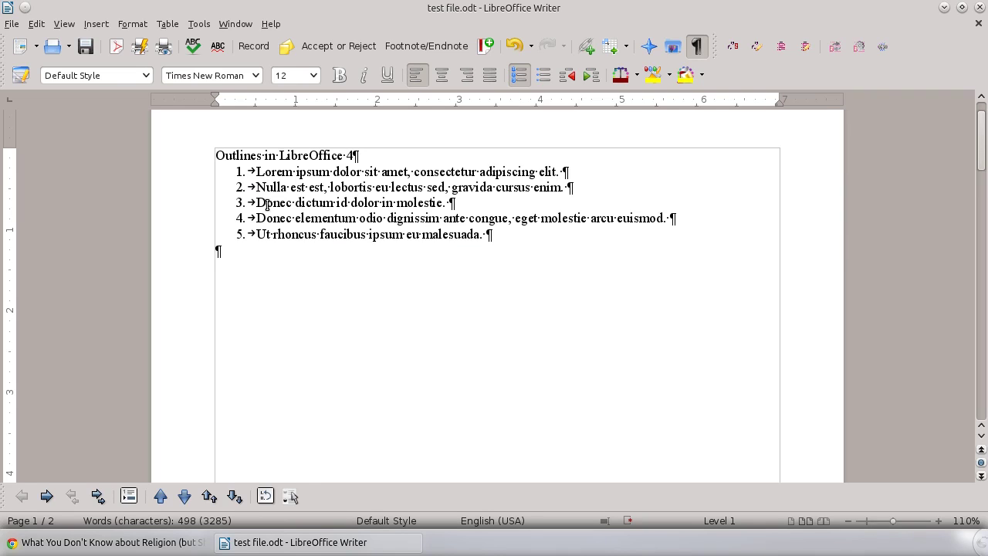
{"action": "key", "text": "Tab"}
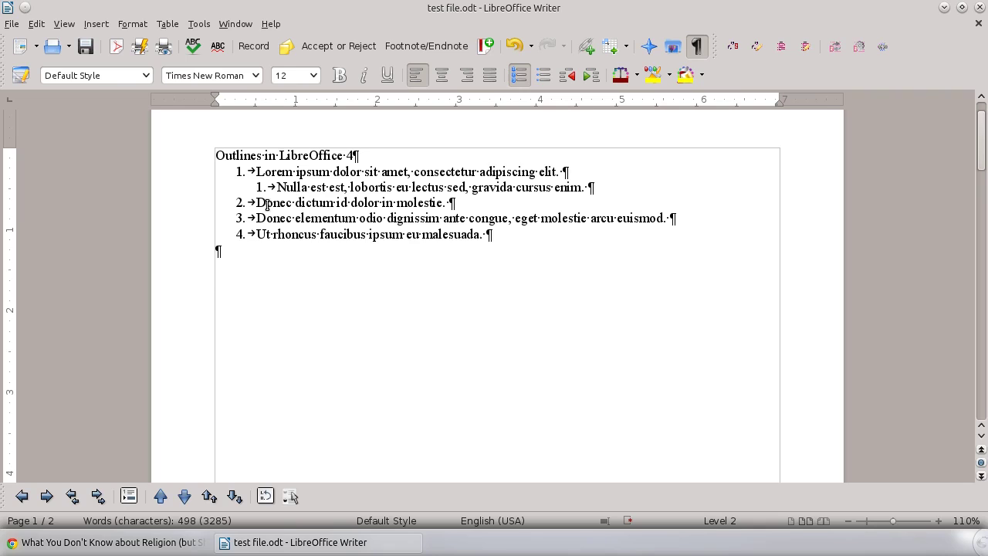
{"action": "left_click", "coordinate": [249, 218]}
{"action": "key", "text": "Tab"}
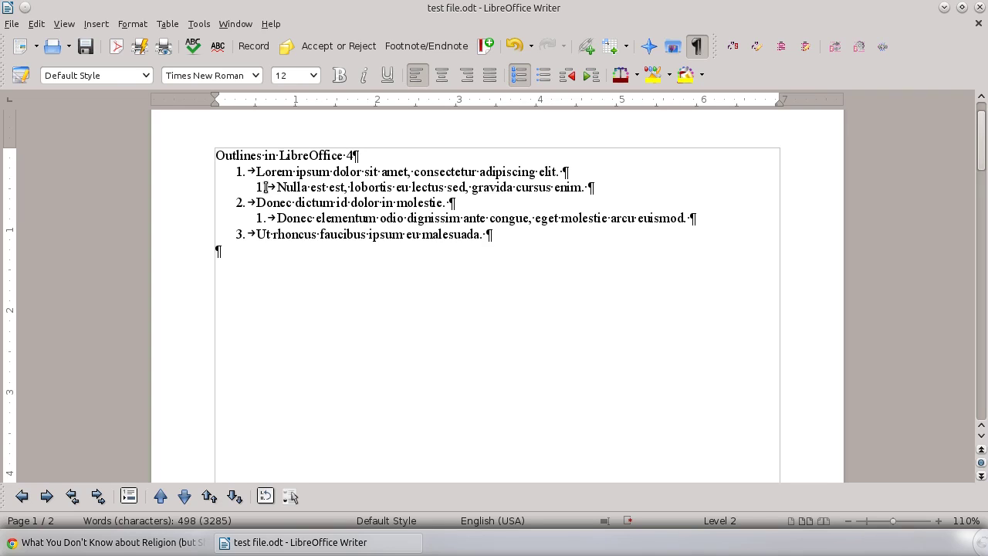
Select the list and choose the 1.a) preset on the Bullets and Numbering Outline tab.
{"action": "left_click_drag", "start_coordinate": [487, 234], "coordinate": [232, 170]}
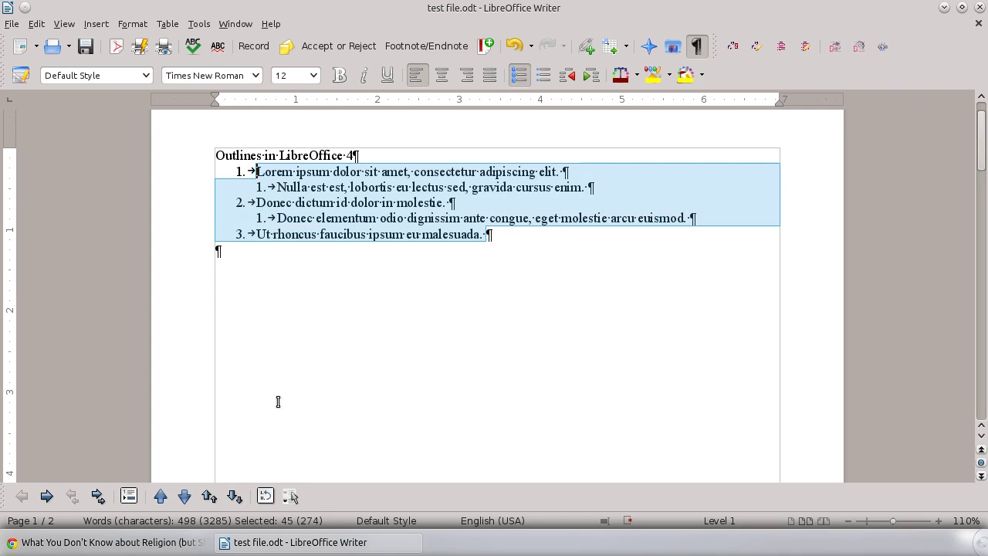
{"action": "right_click", "coordinate": [316, 214]}
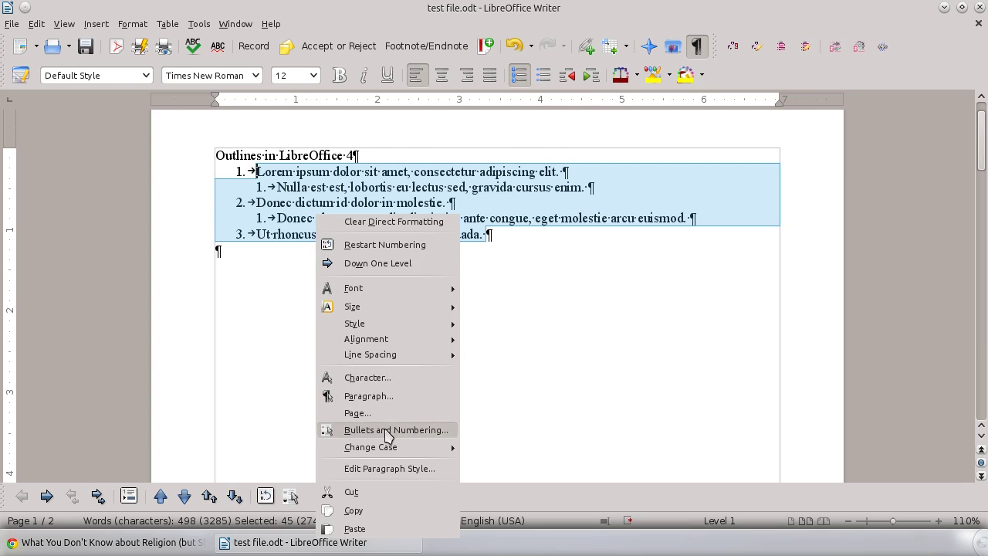
{"action": "left_click", "coordinate": [386, 430]}
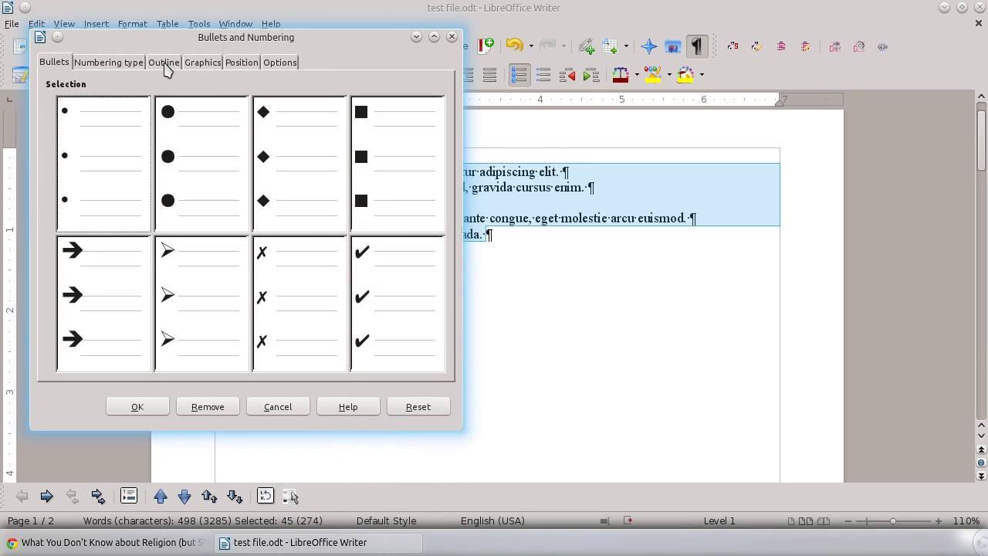
{"action": "left_click", "coordinate": [165, 63]}
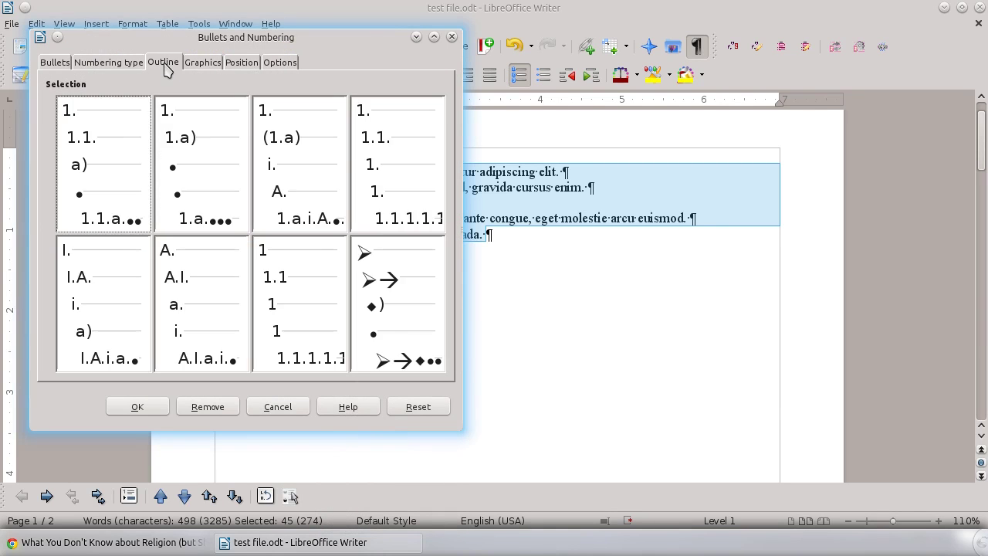
{"action": "left_click", "coordinate": [193, 169]}
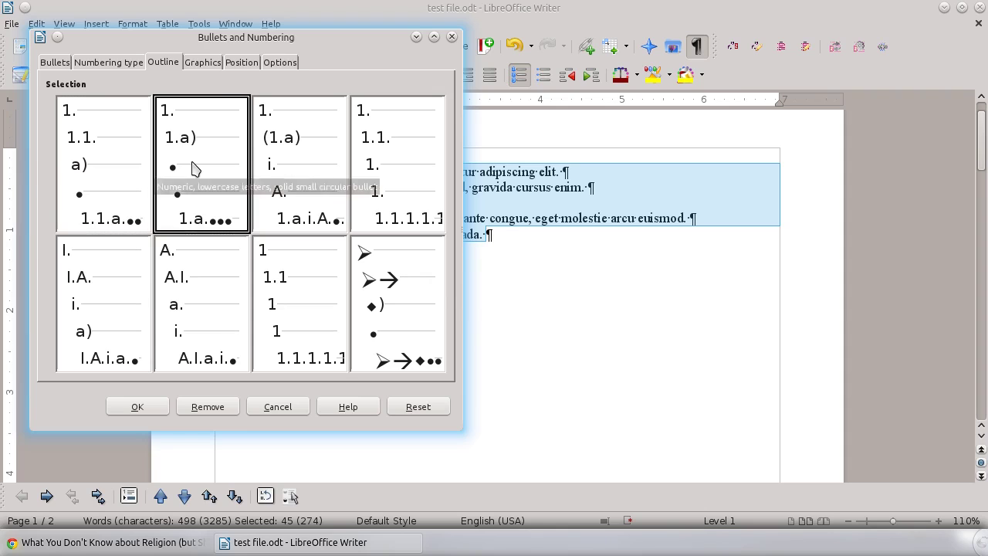
Look over the Graphics, Position and Options tabs, then apply the 1.a) outline scheme.
{"action": "left_click", "coordinate": [213, 67]}
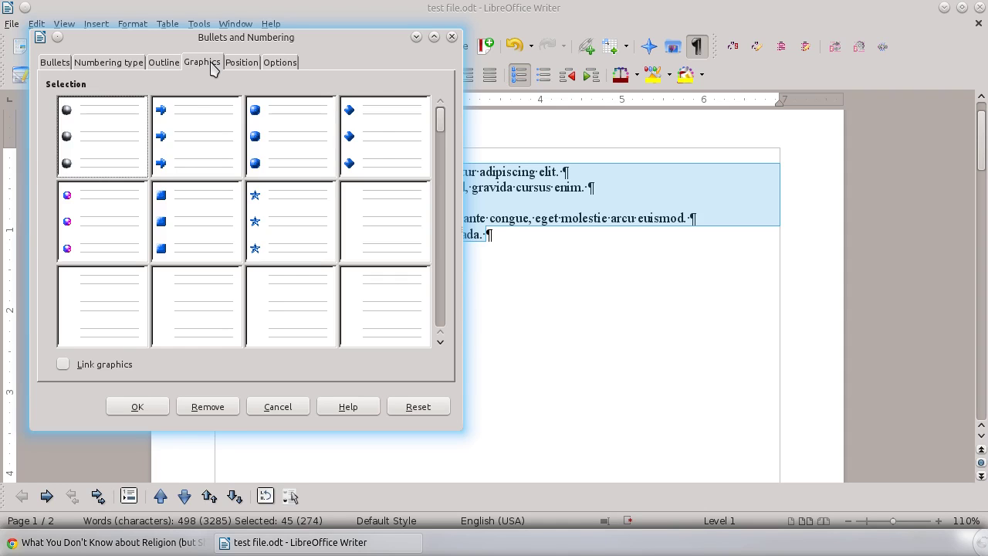
{"action": "left_click", "coordinate": [247, 64]}
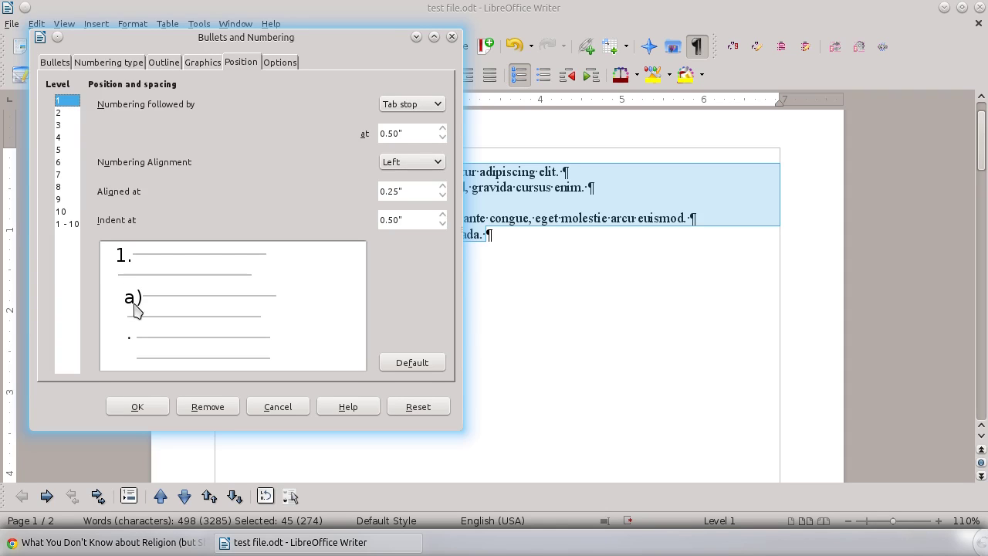
{"action": "left_click", "coordinate": [268, 65]}
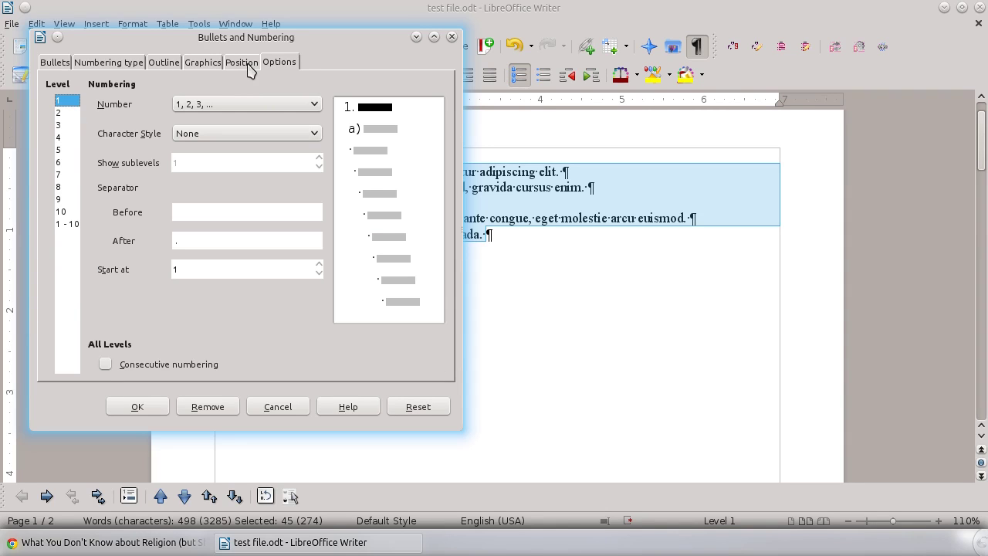
{"action": "left_click_drag", "start_coordinate": [242, 39], "coordinate": [294, 38]}
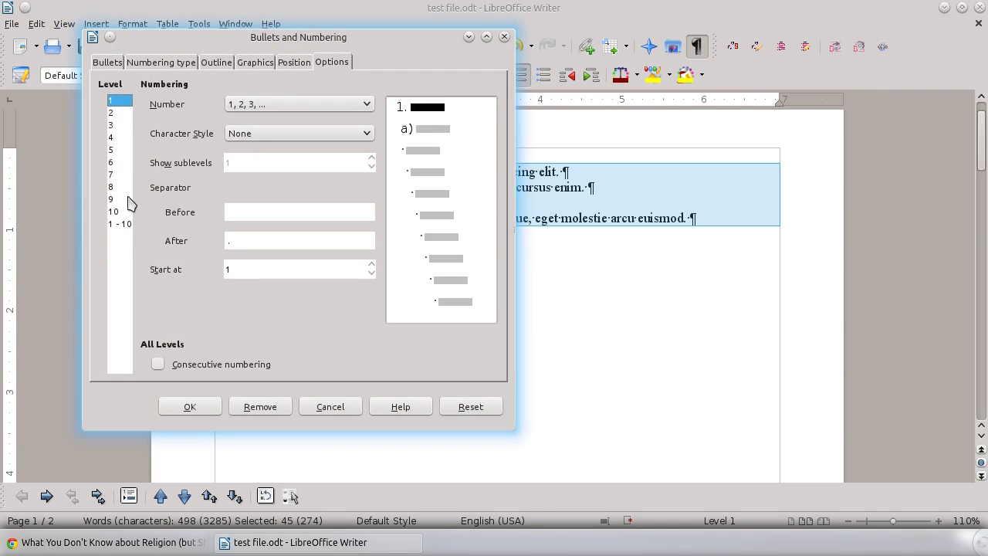
{"action": "left_click", "coordinate": [294, 63]}
{"action": "left_click", "coordinate": [211, 64]}
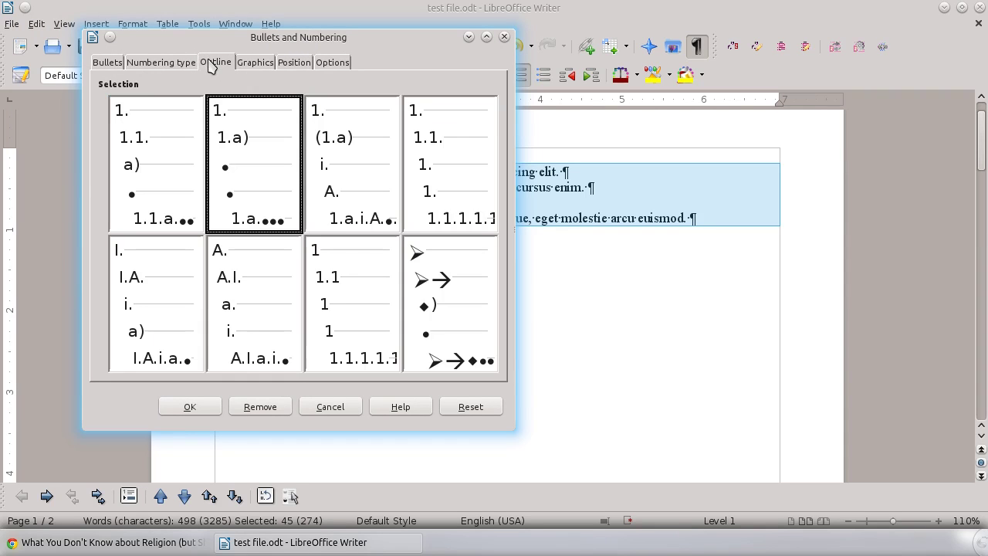
{"action": "left_click", "coordinate": [199, 408]}
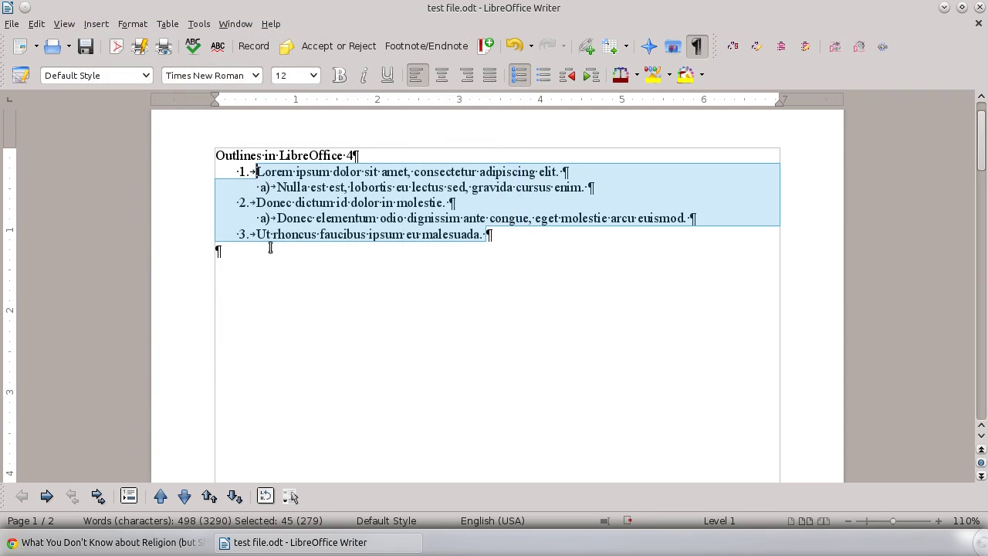
Add a b) sub-item 'nonsense' below the Nulla line, then select the whole outline.
{"action": "left_click", "coordinate": [268, 185]}
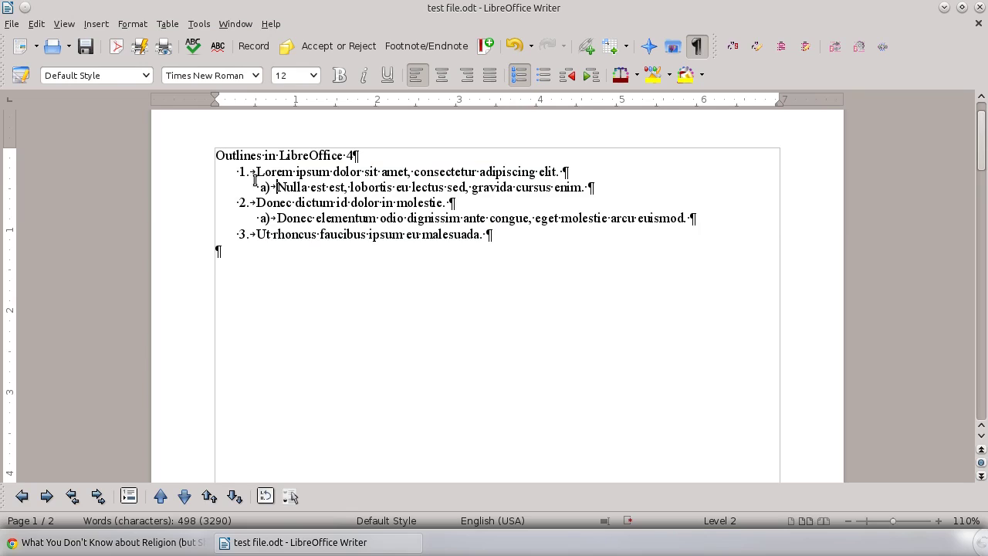
{"action": "left_click", "coordinate": [589, 187]}
{"action": "key", "text": "Return"}
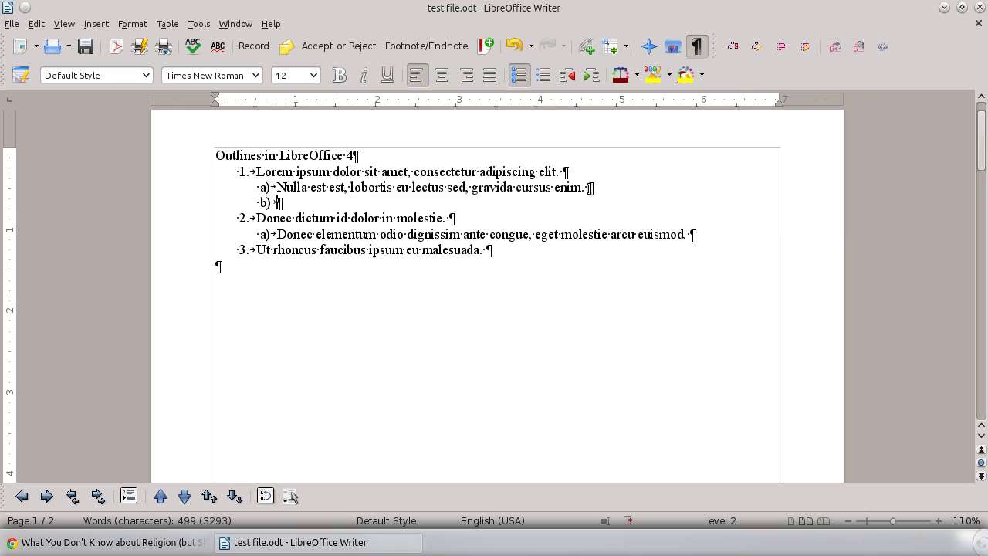
{"action": "type", "text": "nonses"}
{"action": "key", "text": "BackSpace"}
{"action": "type", "text": "nse"}
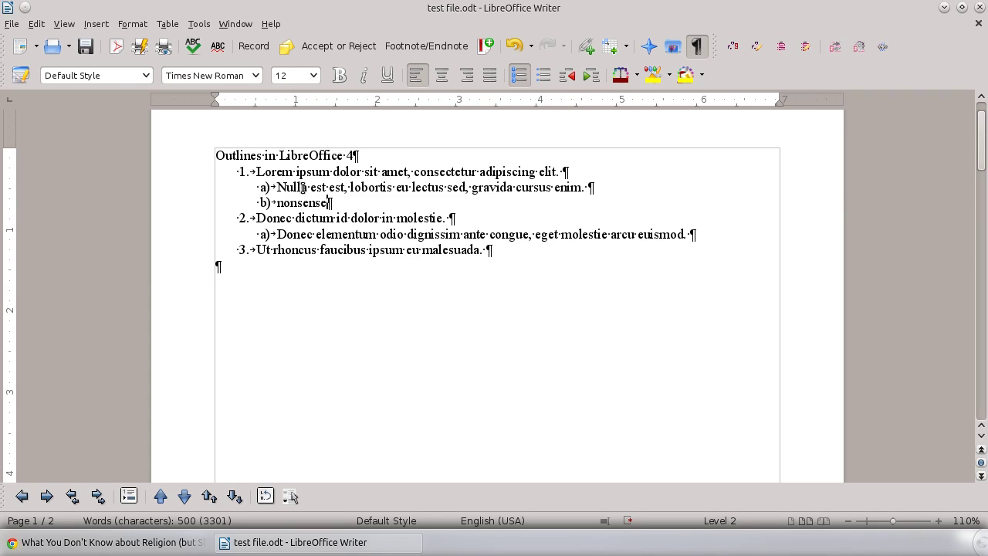
{"action": "left_click", "coordinate": [512, 248]}
{"action": "left_click_drag", "start_coordinate": [512, 249], "coordinate": [230, 173]}
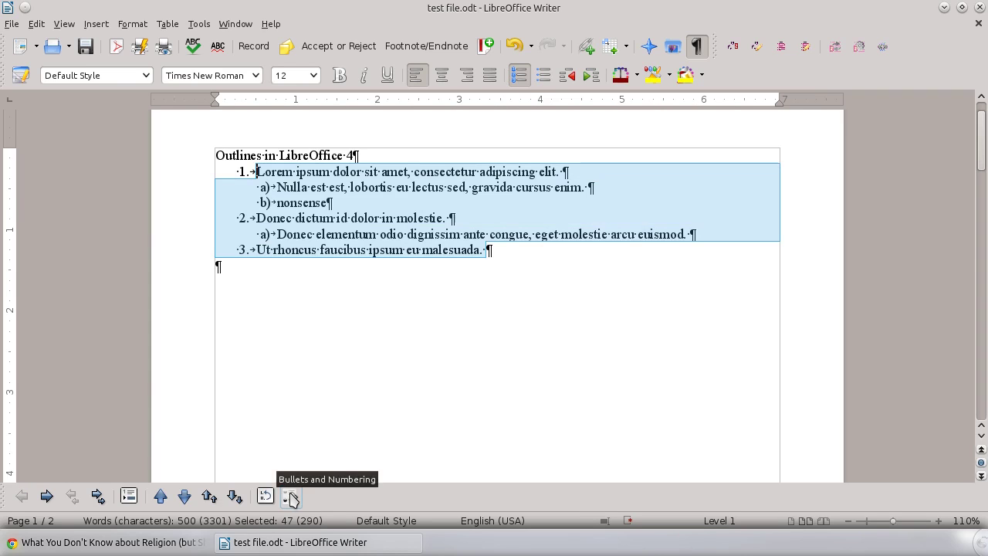
In Bullets and Numbering Options, put '(' before the level-2 letters.
{"action": "left_click", "coordinate": [290, 496]}
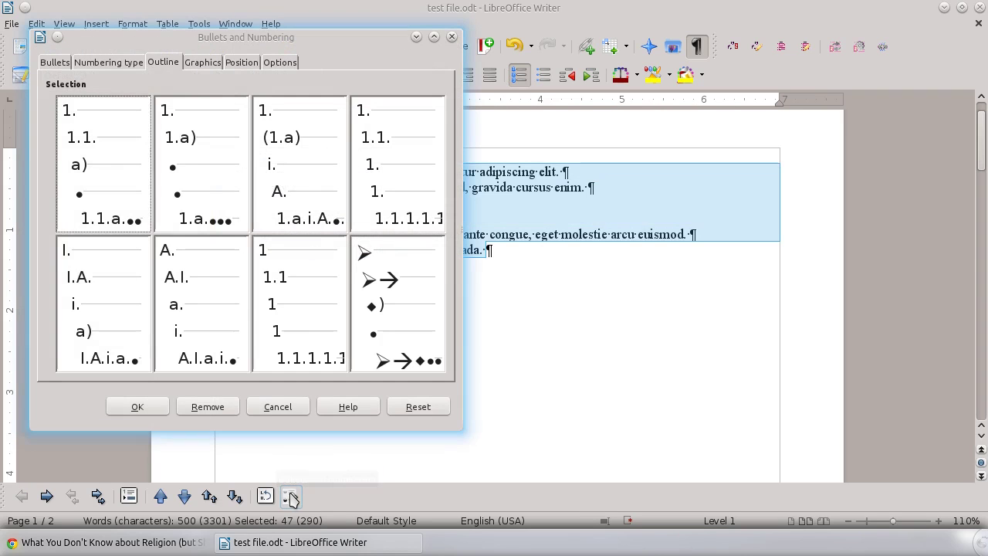
{"action": "left_click", "coordinate": [278, 63]}
{"action": "left_click_drag", "start_coordinate": [287, 38], "coordinate": [610, 82]}
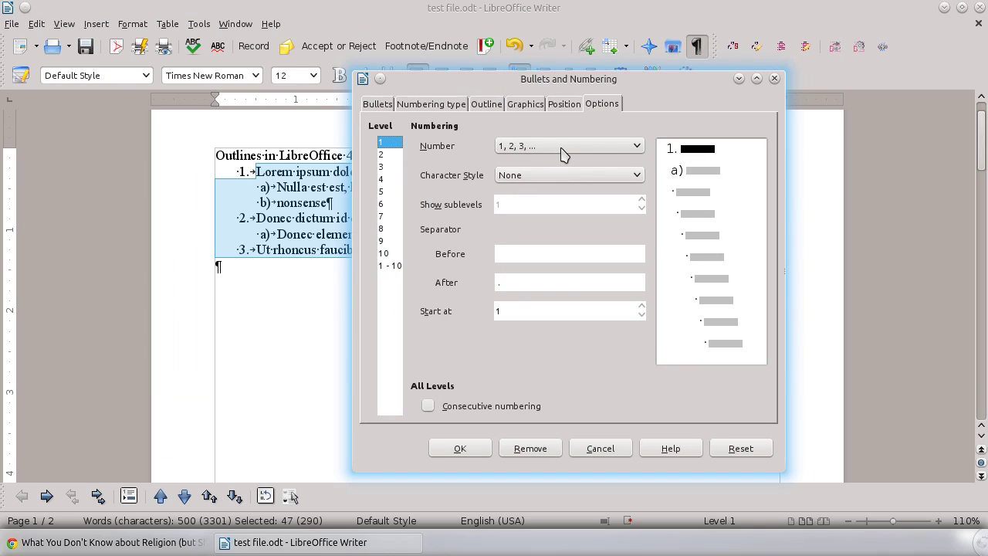
{"action": "left_click", "coordinate": [386, 155]}
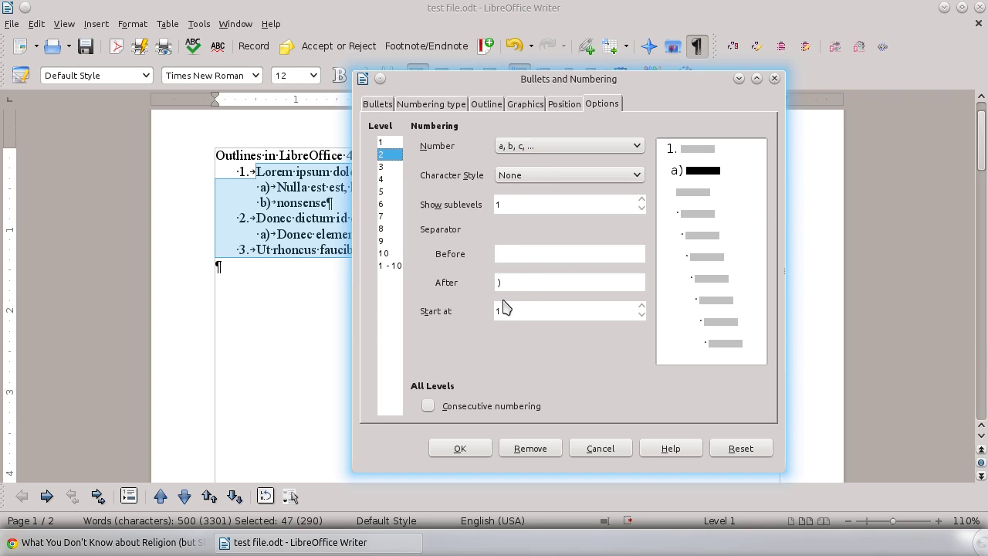
{"action": "left_click", "coordinate": [498, 254]}
{"action": "type", "text": "("}
{"action": "key", "text": "BackSpace"}
Confirm the dialog so sub-items read (a), (b) and (a) under items 1–3.
{"action": "left_click", "coordinate": [470, 452]}
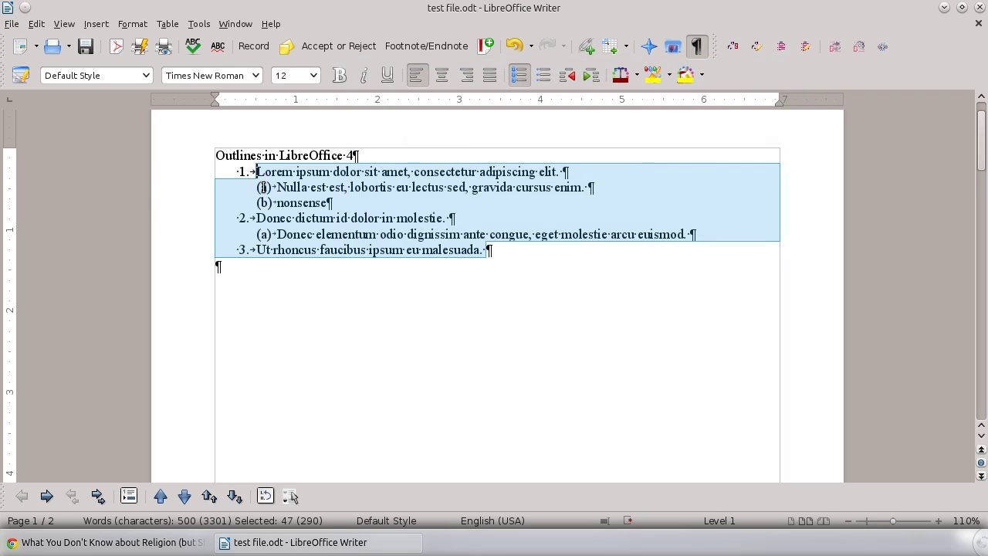